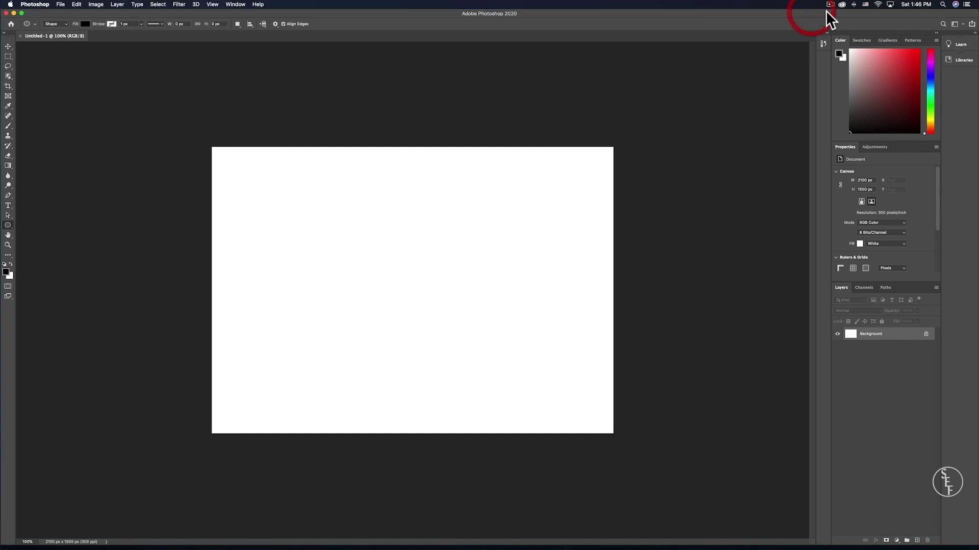
Place pexels-photo-3701822 on the white canvas as a smart object layer above Background.
drag(826, 12, 786, 12)
drag(951, 318, 430, 316)
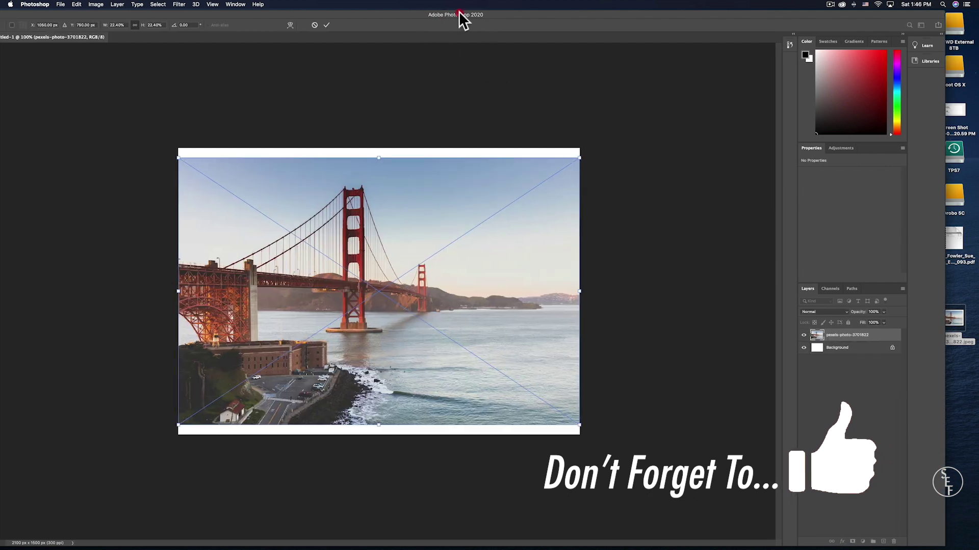
drag(459, 12, 494, 6)
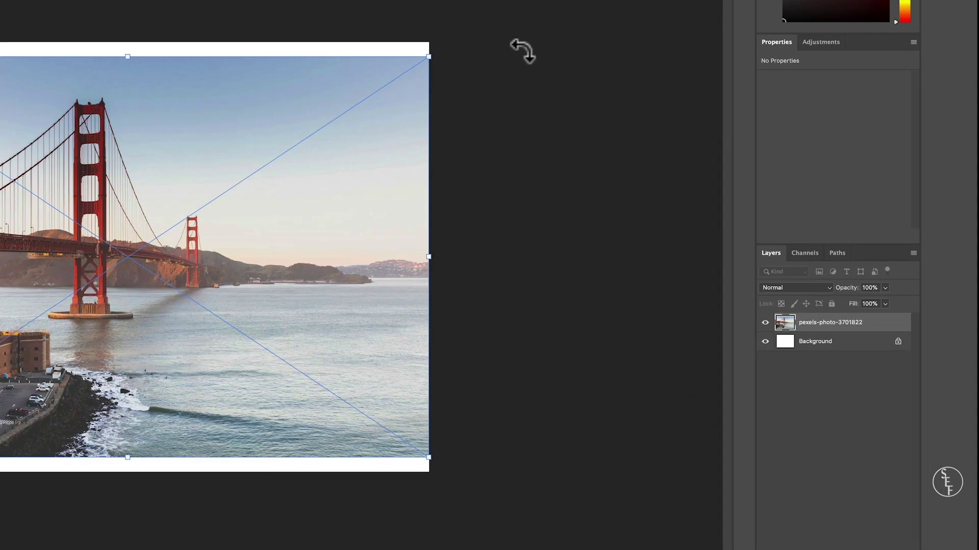
key(Return)
drag(824, 328, 826, 363)
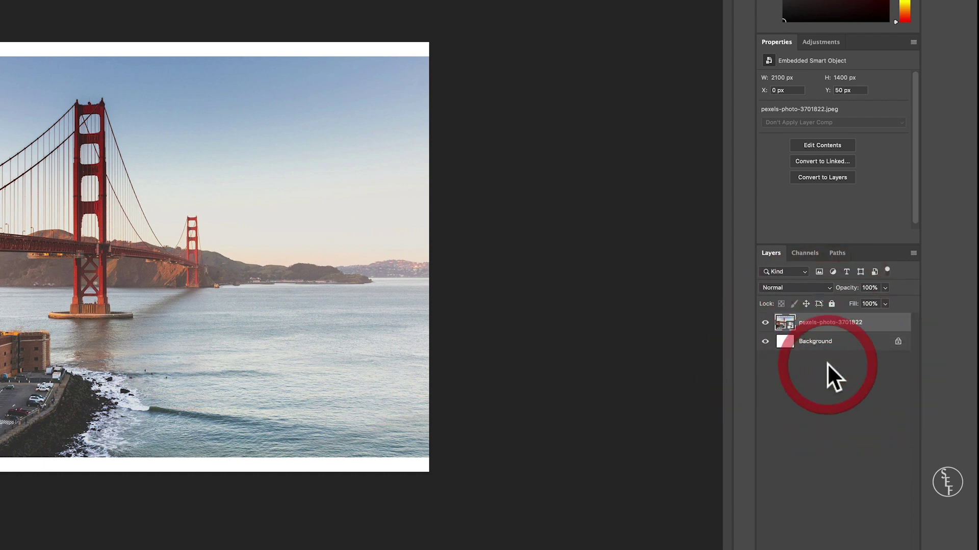
Unlock Background into Layer 0 and move the bridge photo layer beneath it.
click(897, 341)
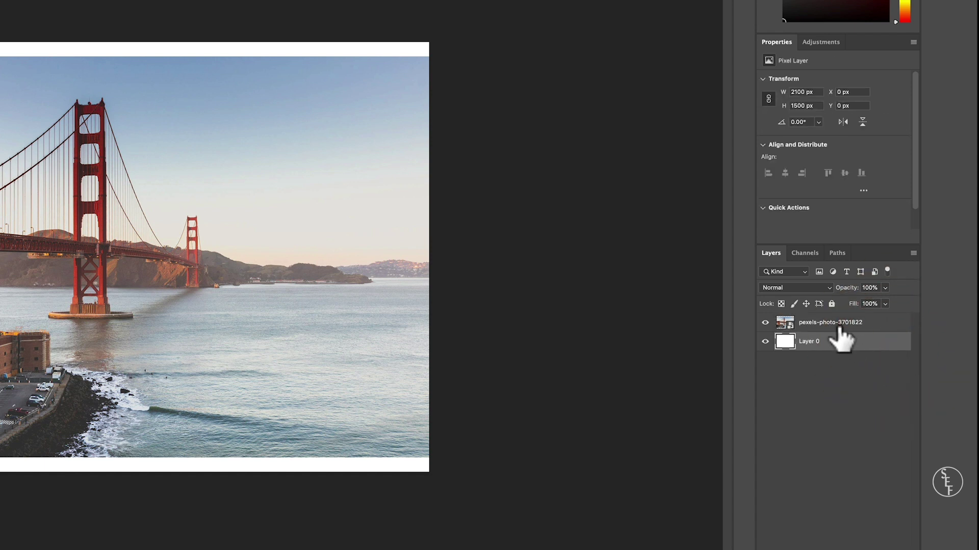
drag(837, 325, 841, 351)
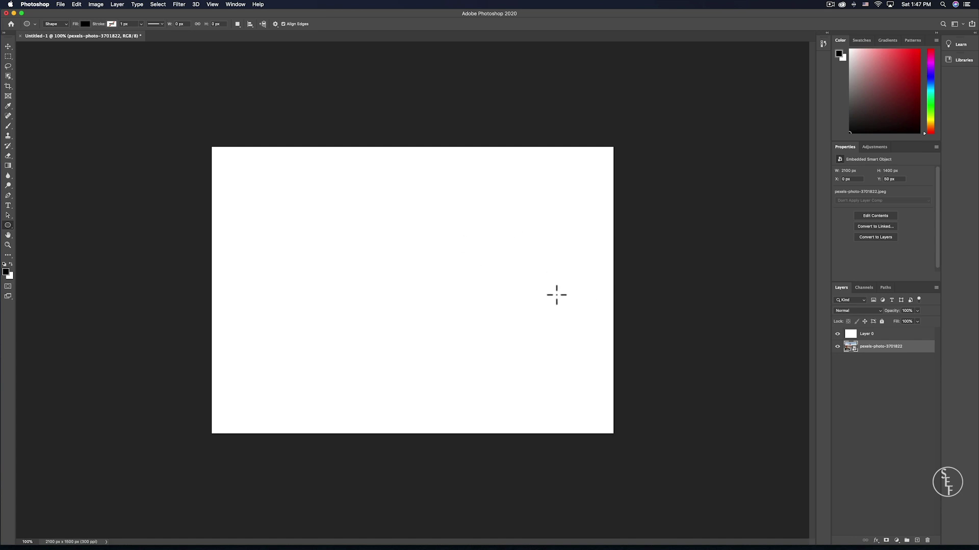
click(874, 356)
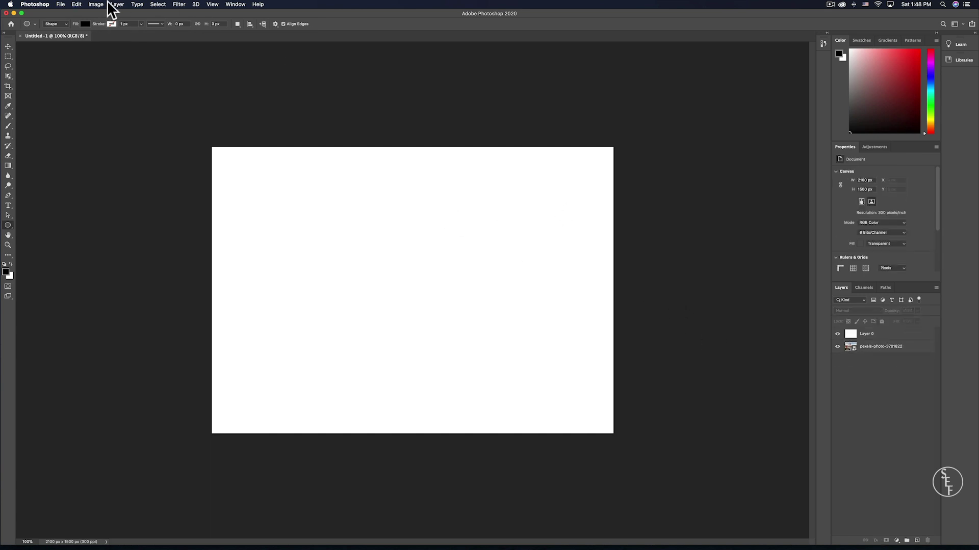
Create Layer 1, Layer 2 and Layer 3 with the Layer menu, New Layer button and Shift+Cmd+N.
click(115, 5)
mouse_move(153, 14)
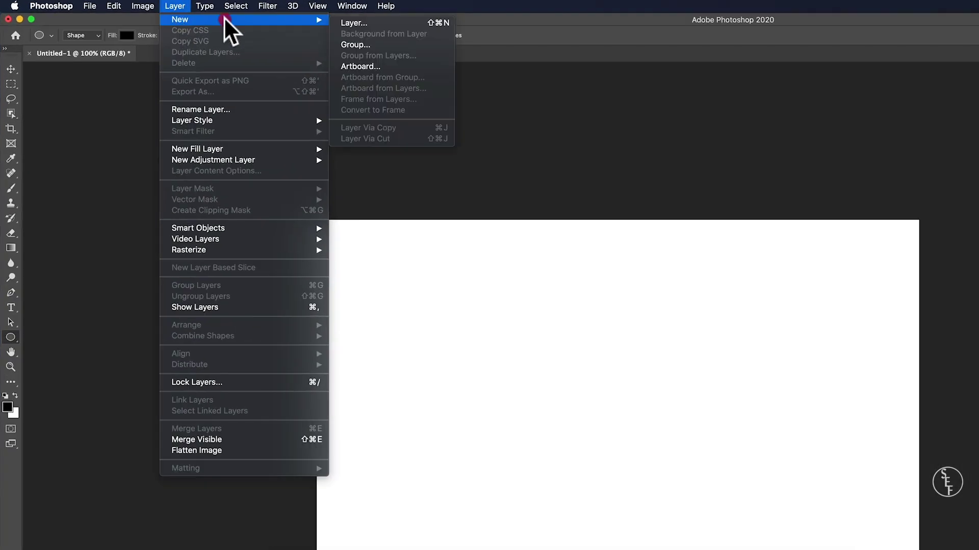
click(387, 19)
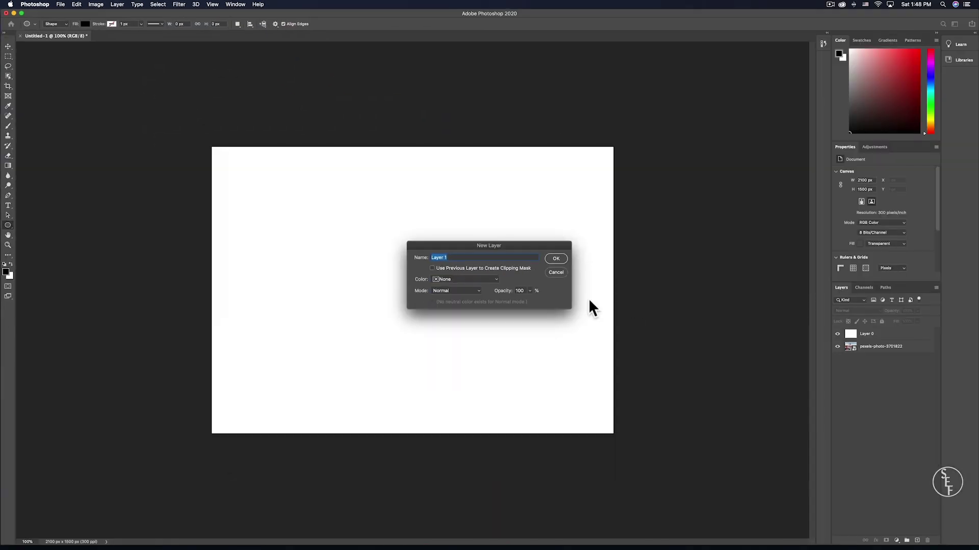
click(557, 258)
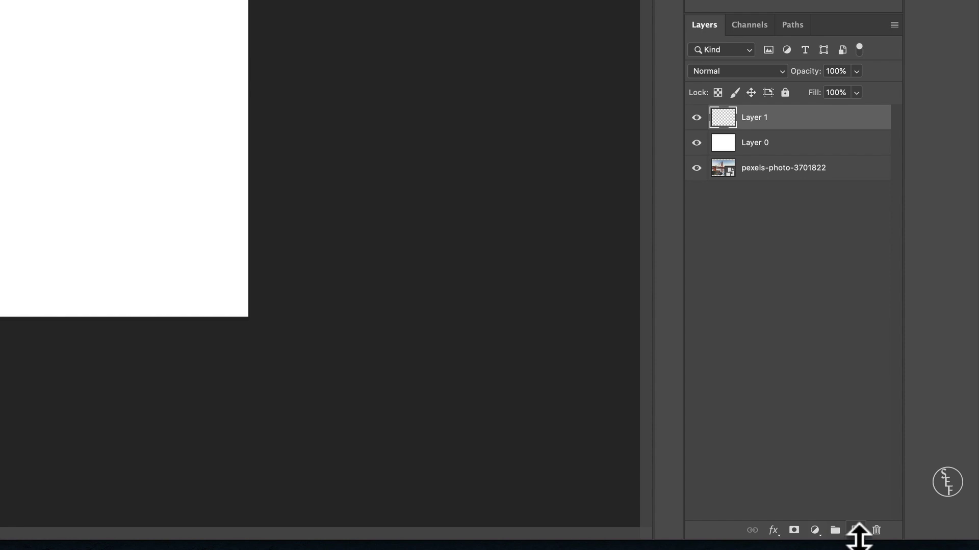
click(856, 530)
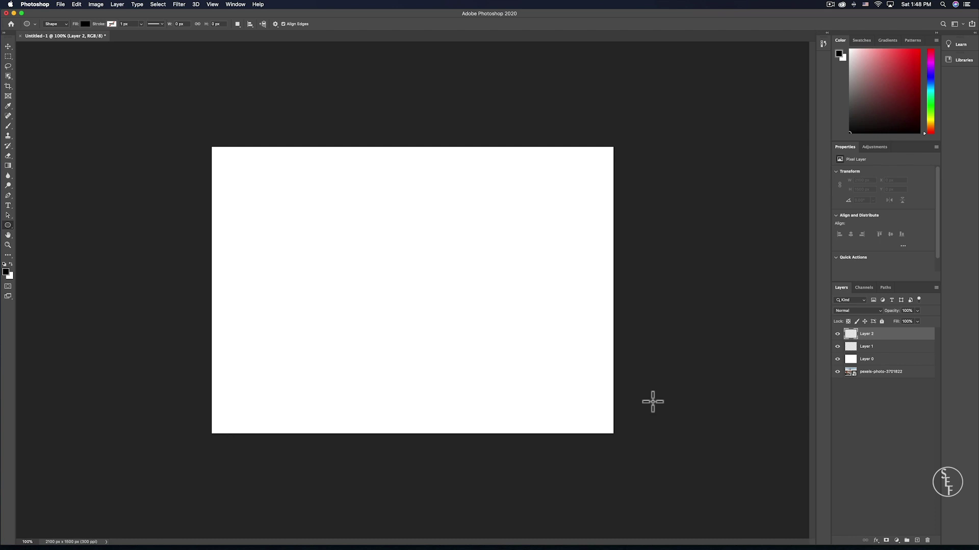
key(shift+super+n)
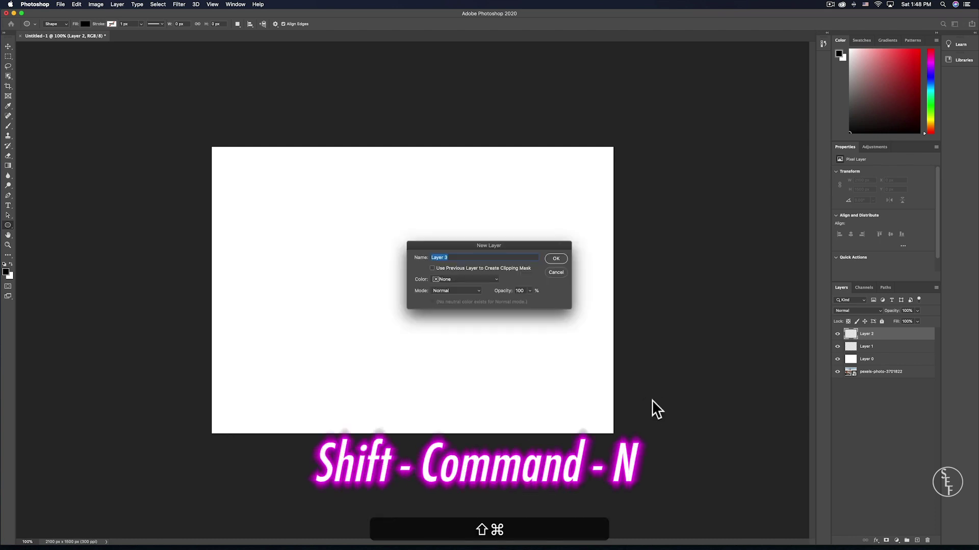
click(555, 261)
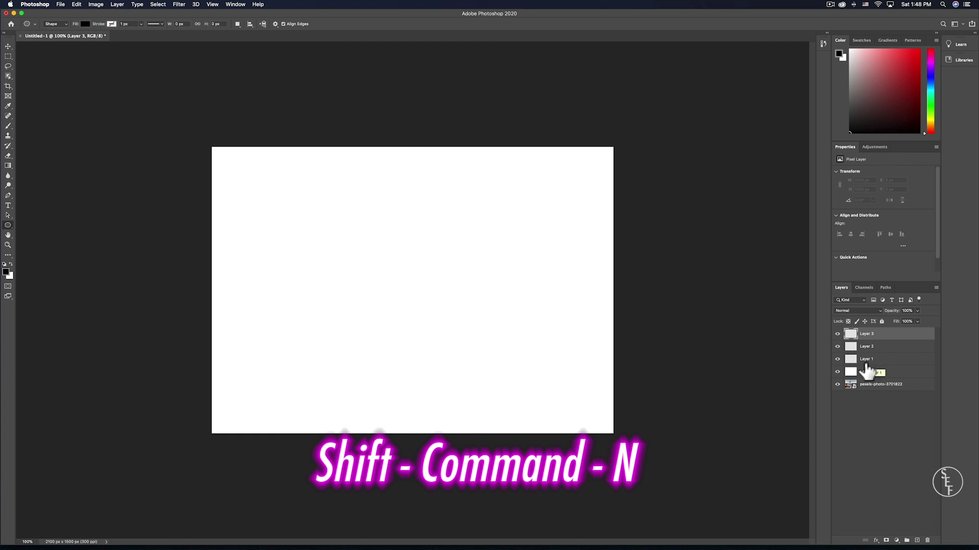
shift+click(869, 348)
Delete Layers 2 and 3, then stack Ellipse 1 over the bridge photo over Layer 0.
key(BackSpace)
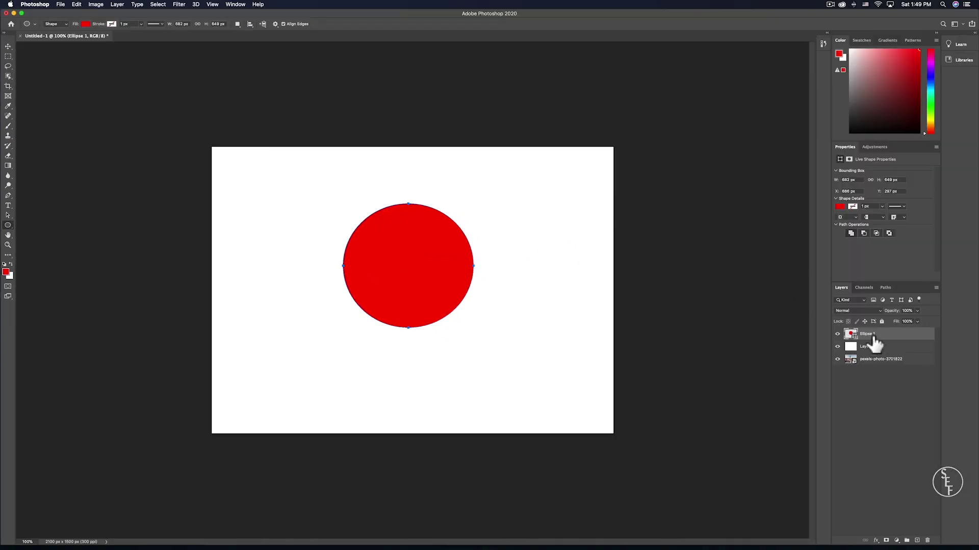
drag(874, 338, 877, 363)
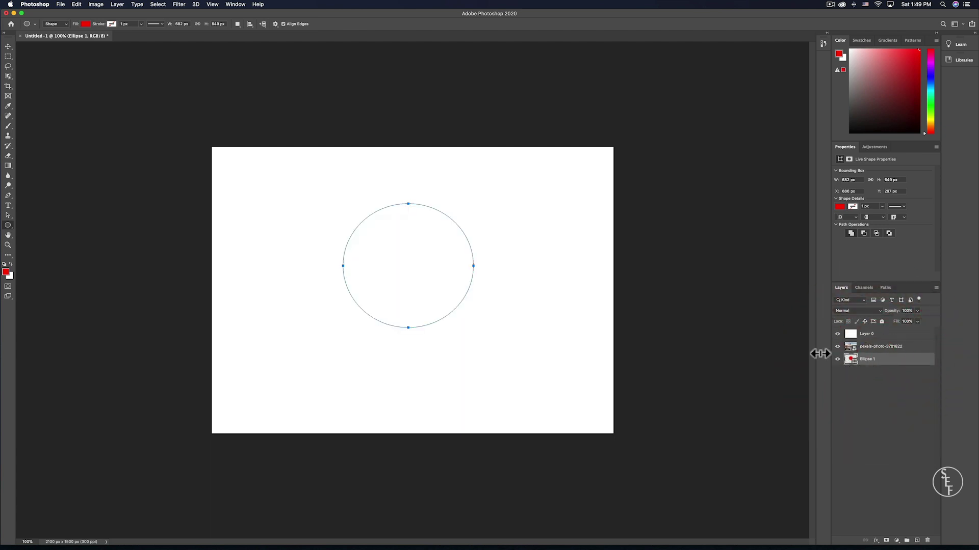
click(8, 46)
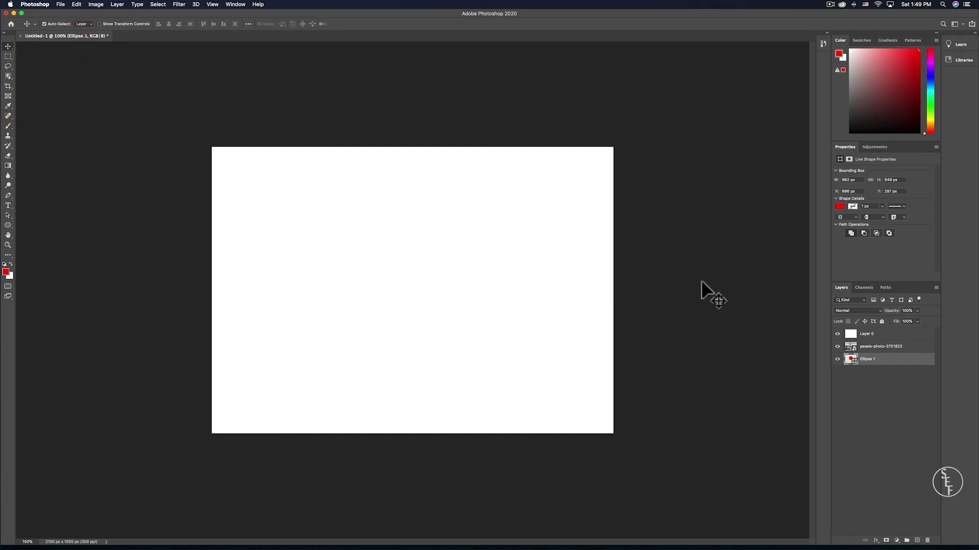
mouse_move(867, 334)
mouse_down()
mouse_move(877, 363)
mouse_move(872, 331)
mouse_up()
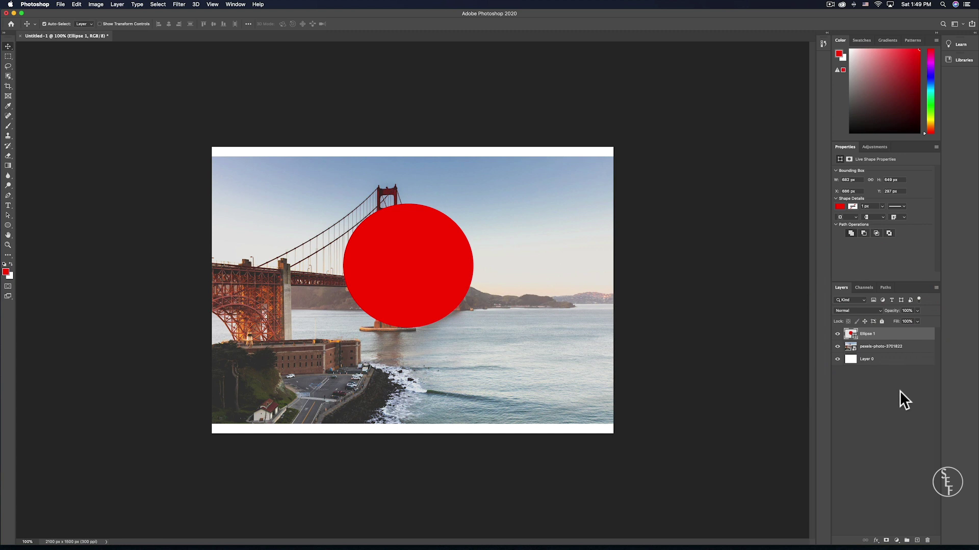
Move the red circle up and right and scale it to about two-thirds size.
drag(412, 236, 544, 199)
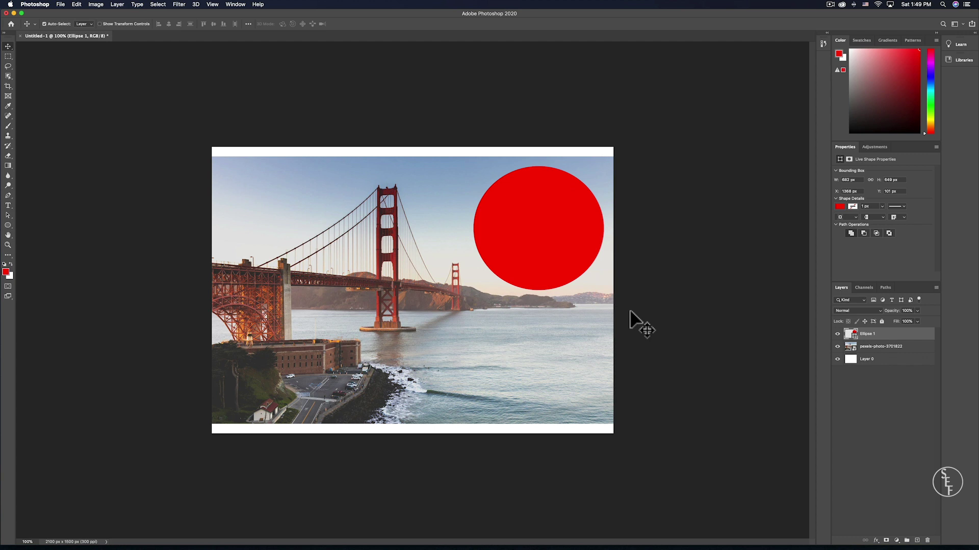
key(super+t)
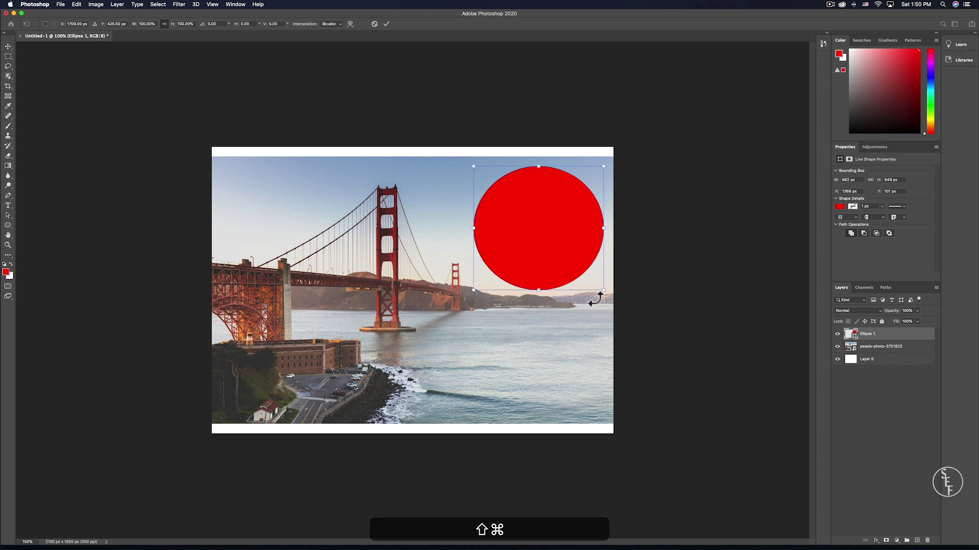
drag(603, 290, 552, 247)
drag(474, 217, 488, 218)
key(Return)
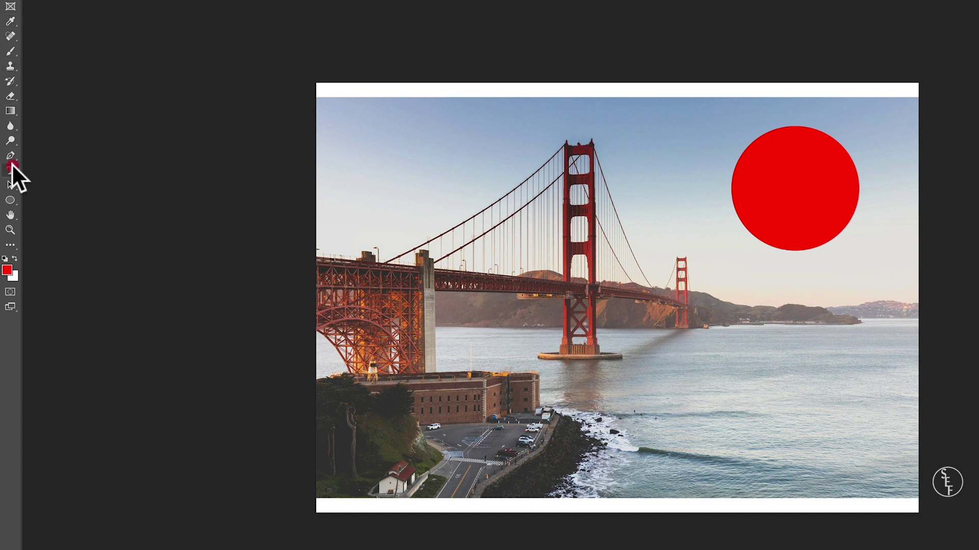
Type 'SAN FRANCISCO' in white inside the circle and set it to 18 pt.
click(11, 167)
click(746, 176)
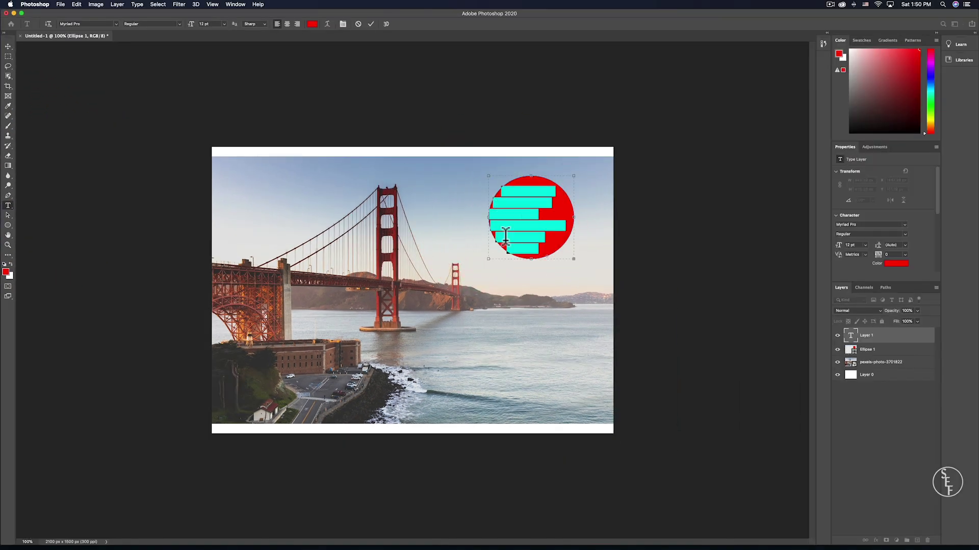
key(BackSpace)
text(SAN FRANCISCO)
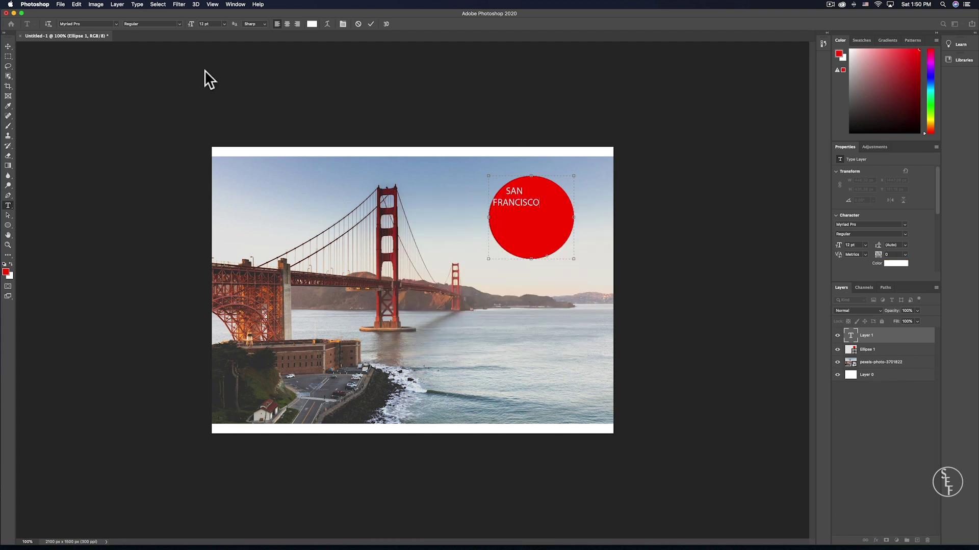
key(ctrl+a)
click(225, 24)
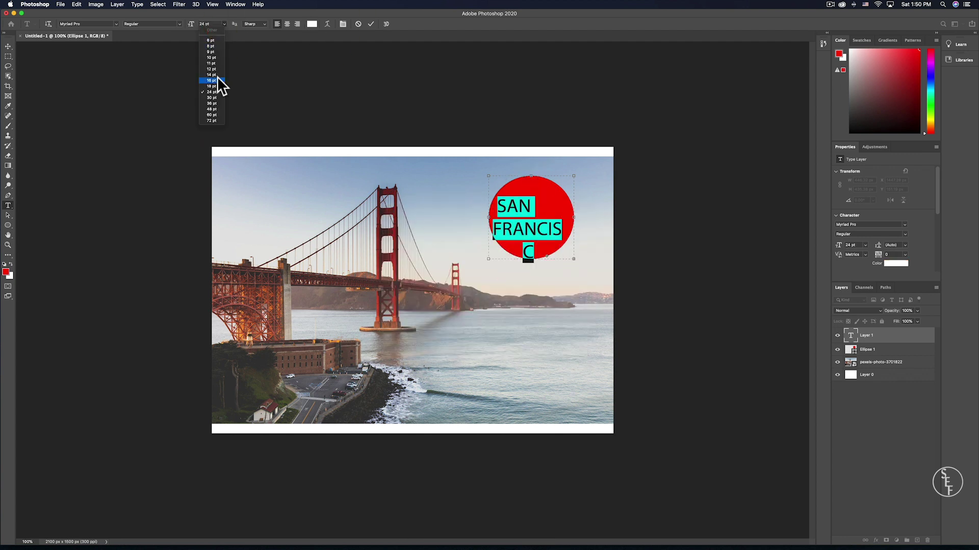
click(219, 82)
key(ctrl+Return)
Centre-align the SAN FRANCISCO label text.
key(v)
double_click(530, 224)
key(ctrl+shift+c)
click(8, 45)
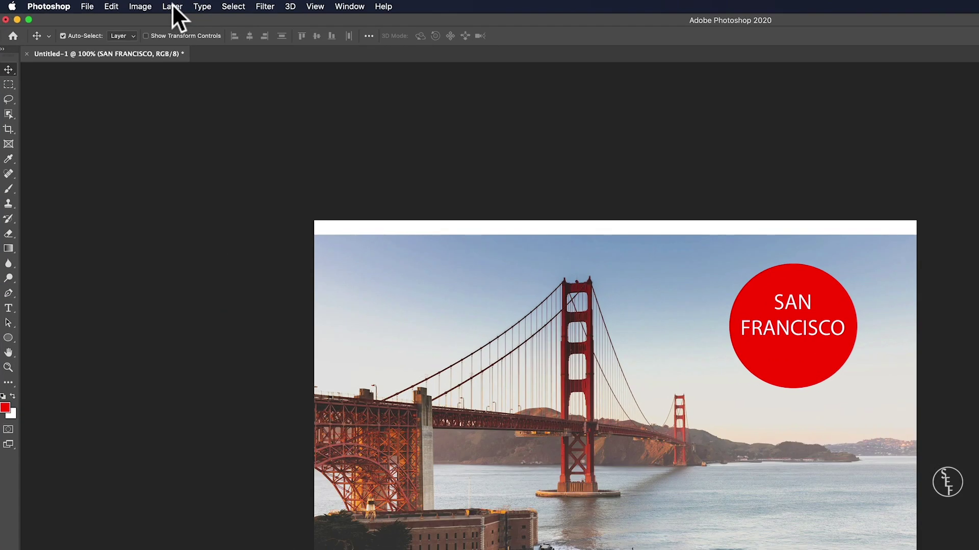
click(150, 5)
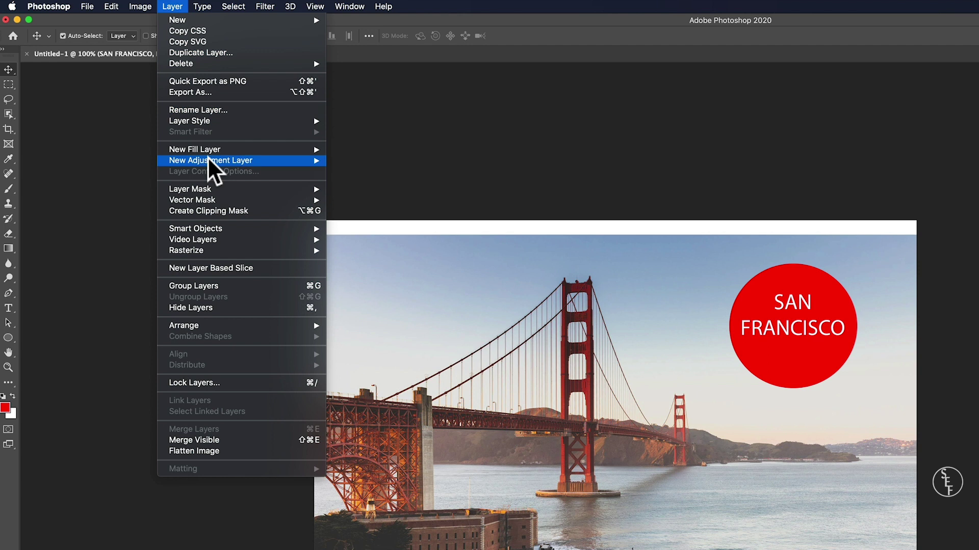
mouse_move(285, 161)
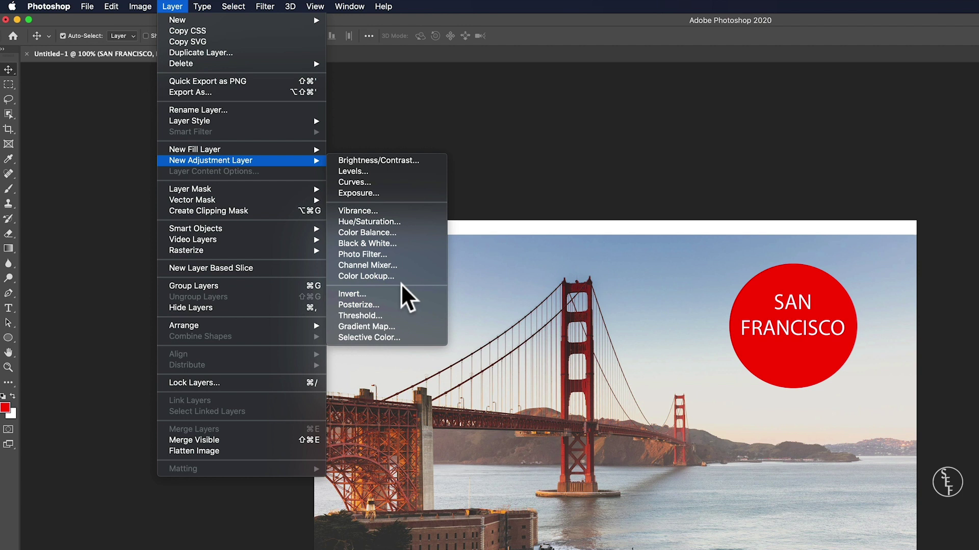
click(721, 201)
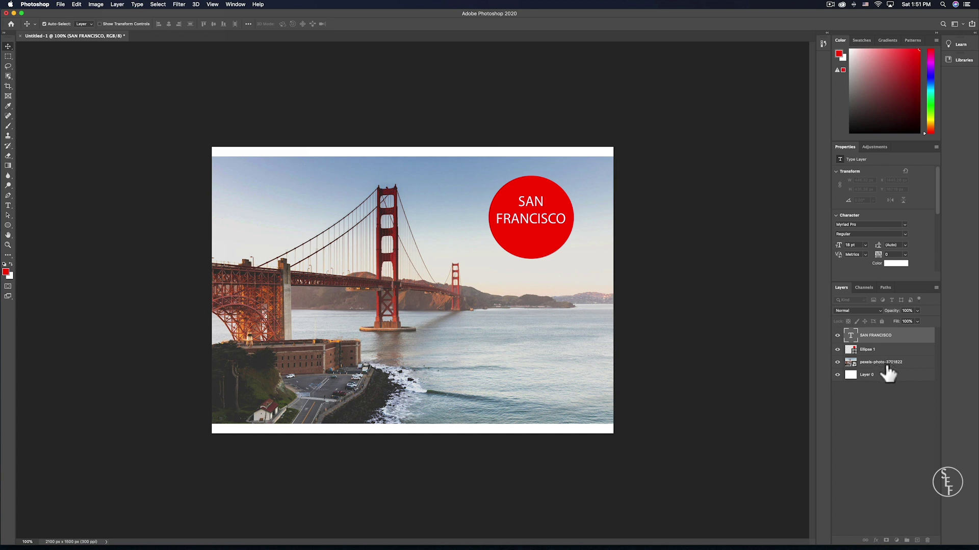
Apply Layer > Merge Down to the SAN FRANCISCO text layer, then bring up the Layer menu again.
click(117, 4)
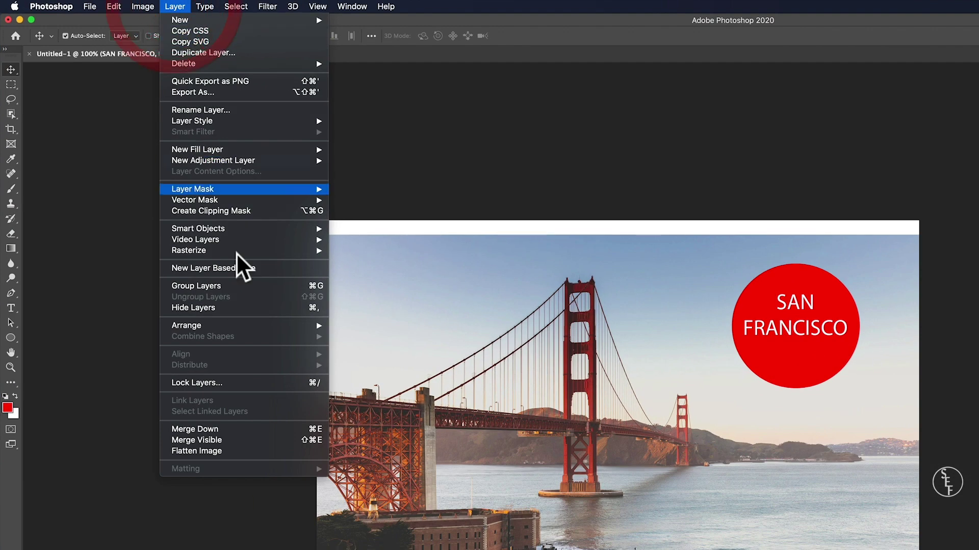
click(259, 427)
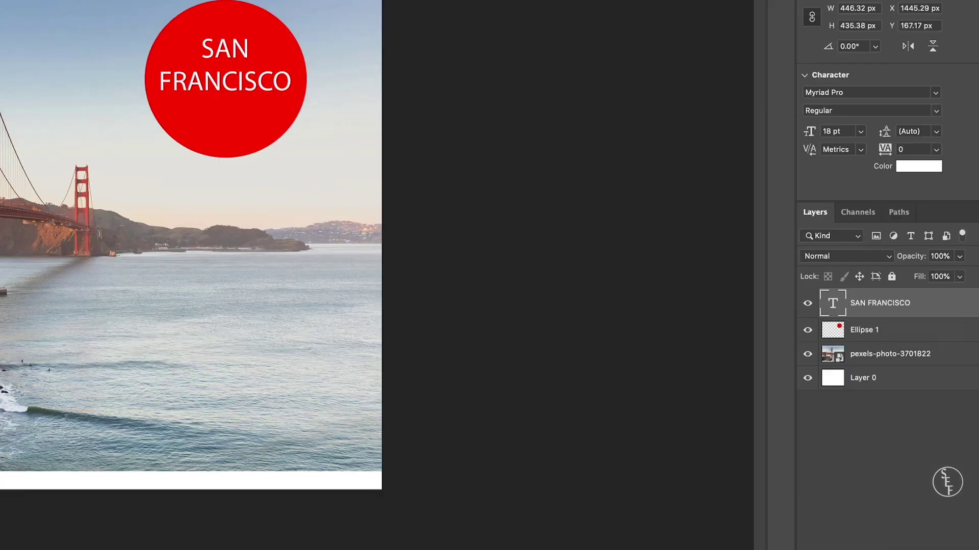
click(175, 5)
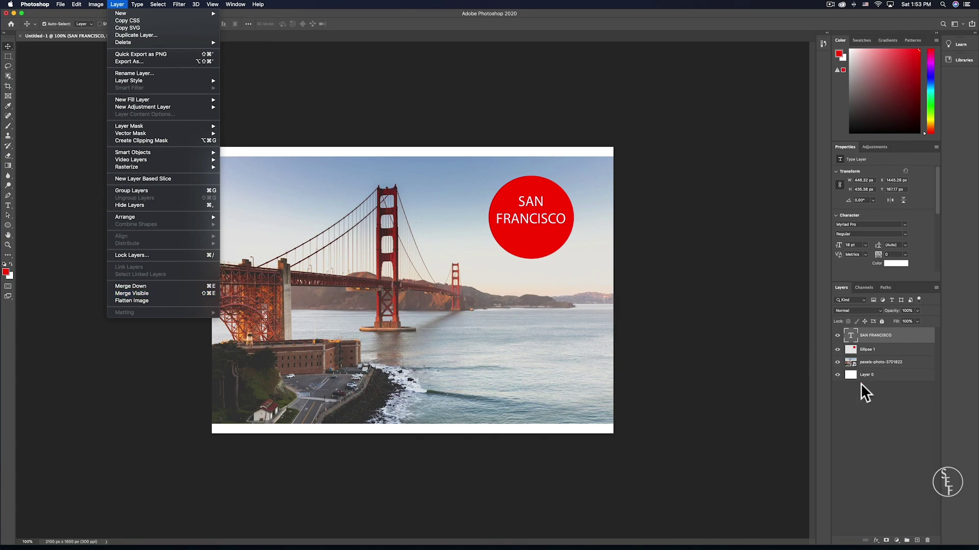
click(848, 363)
click(837, 350)
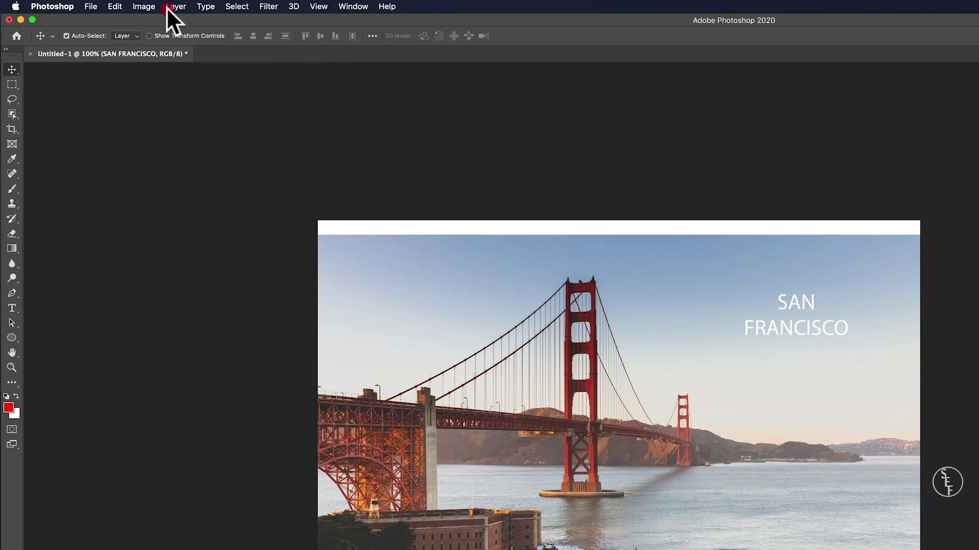
click(117, 4)
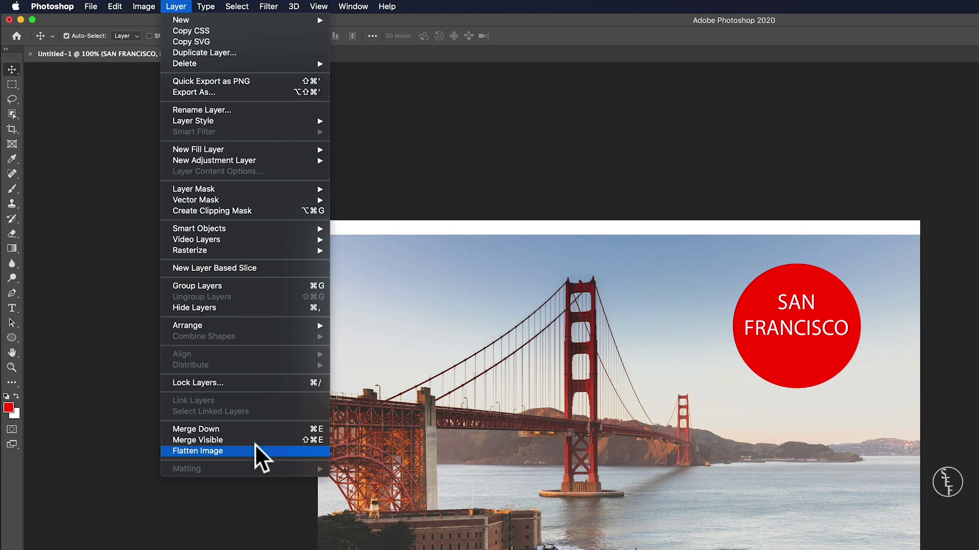
click(255, 450)
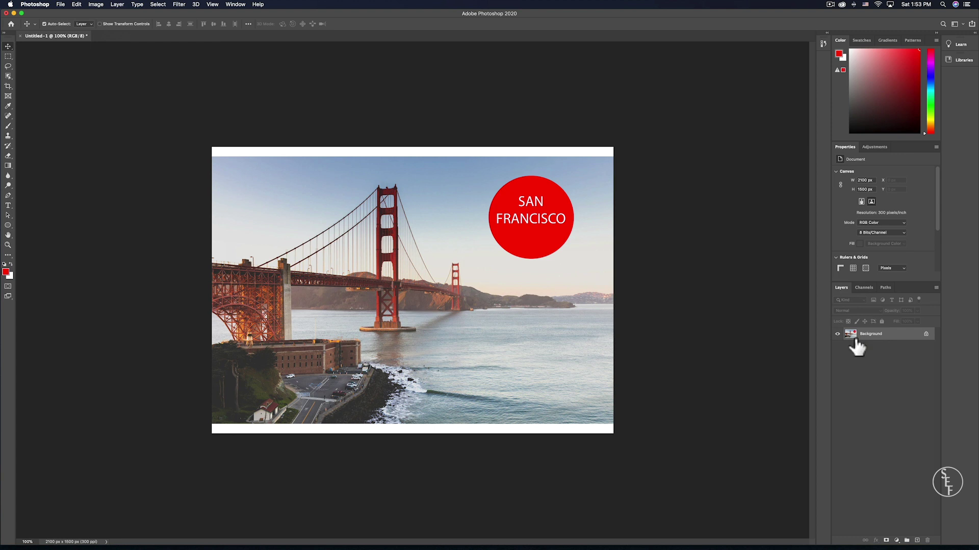
Undo Flatten Image with Cmd+Z to recover the type, ellipse, photo and white layers.
key(super+z)
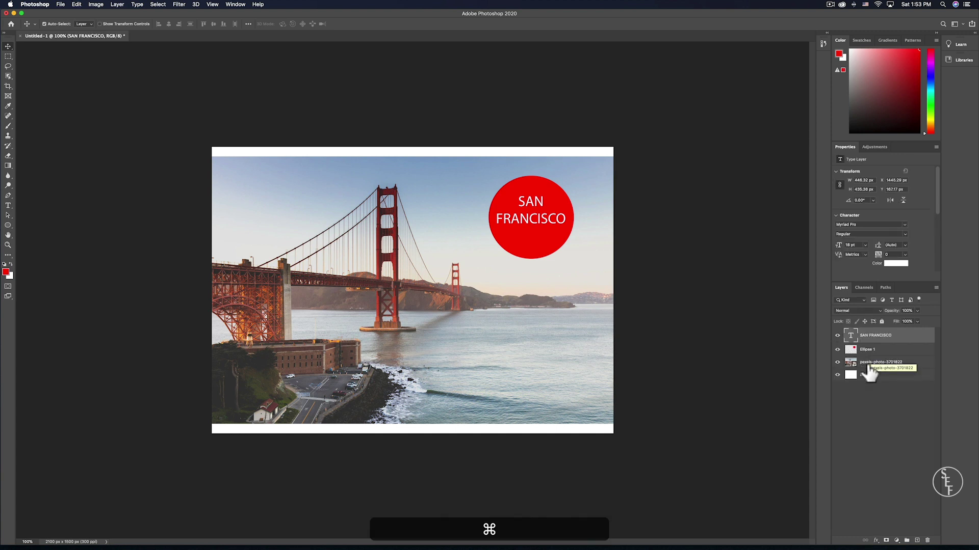